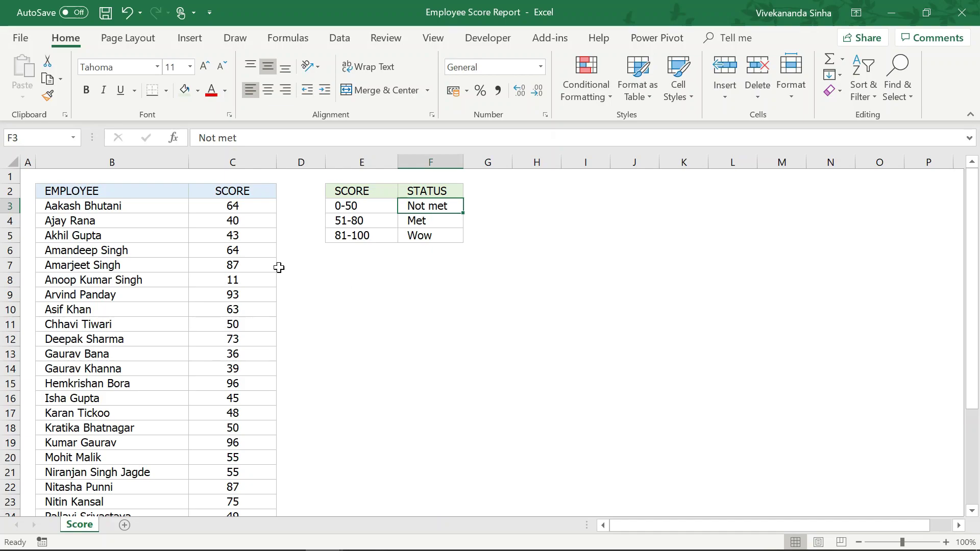
Review the names, scores and the three score bands with their Wow, Met and Not met statuses
left_click_drag(158, 197, 130, 354)
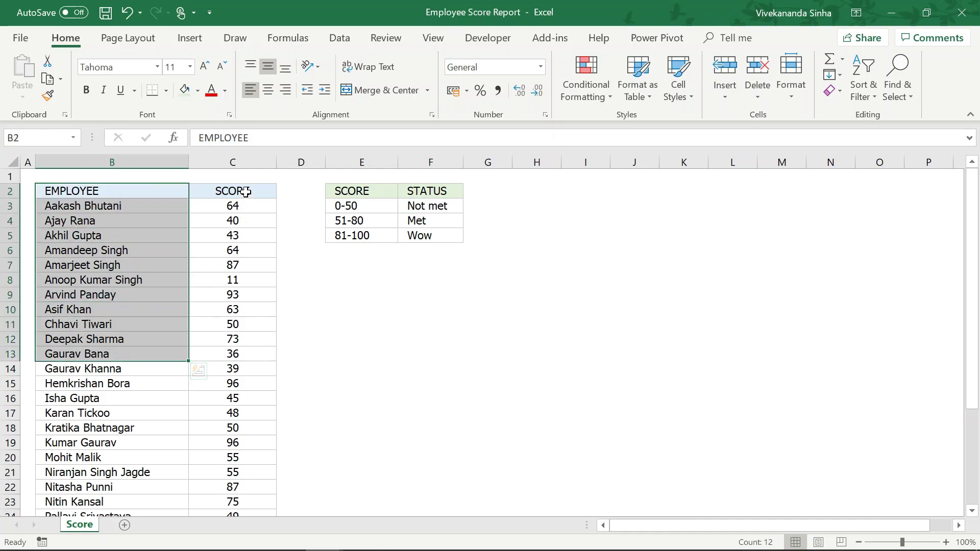
left_click_drag(245, 191, 239, 325)
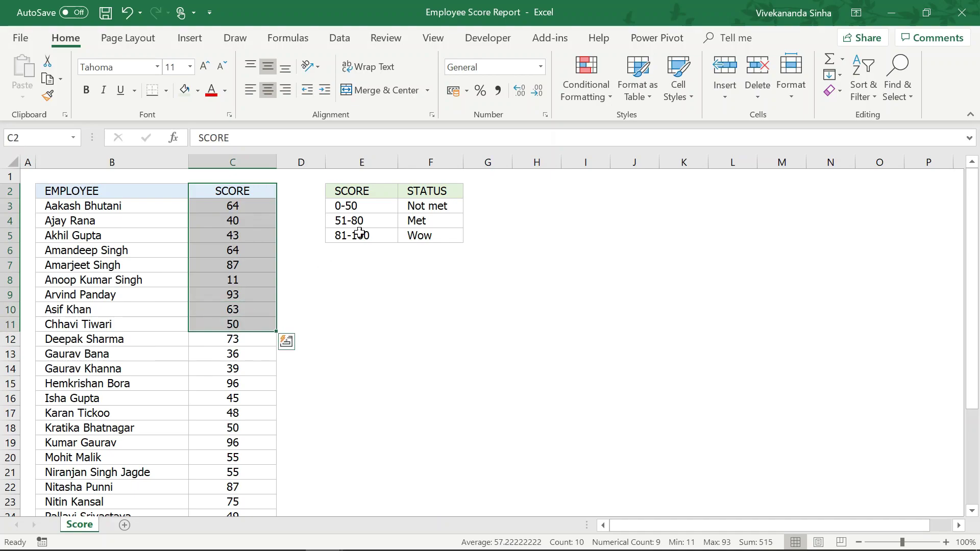
left_click(250, 206)
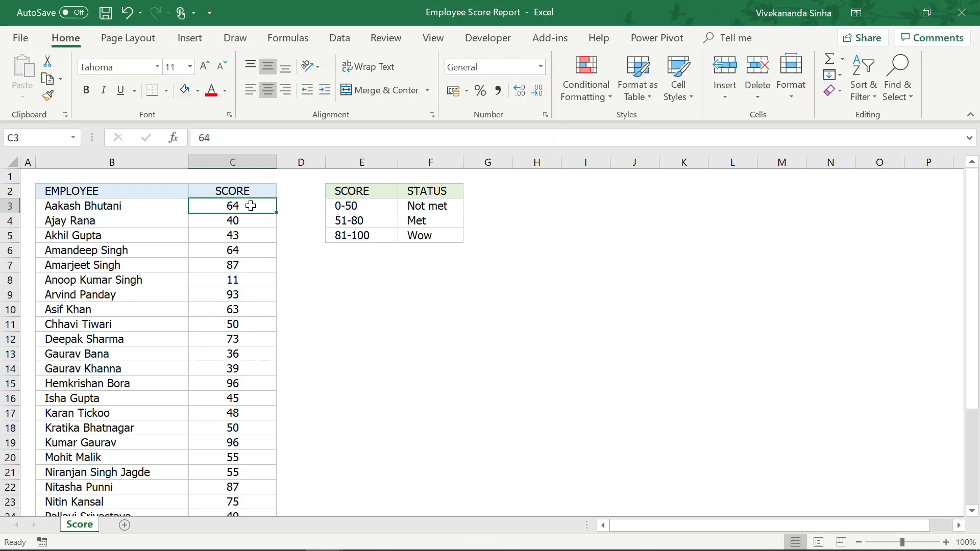
left_click(350, 235)
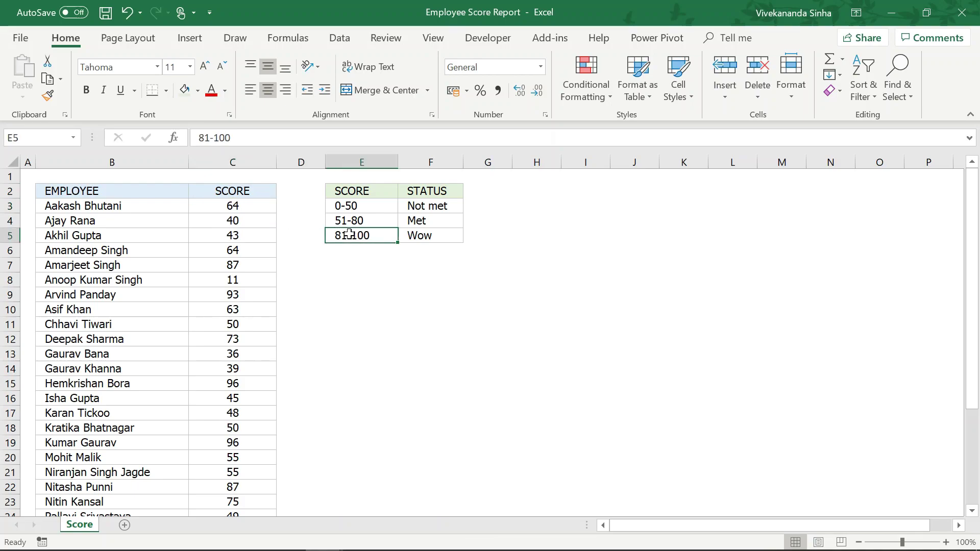
left_click(427, 236)
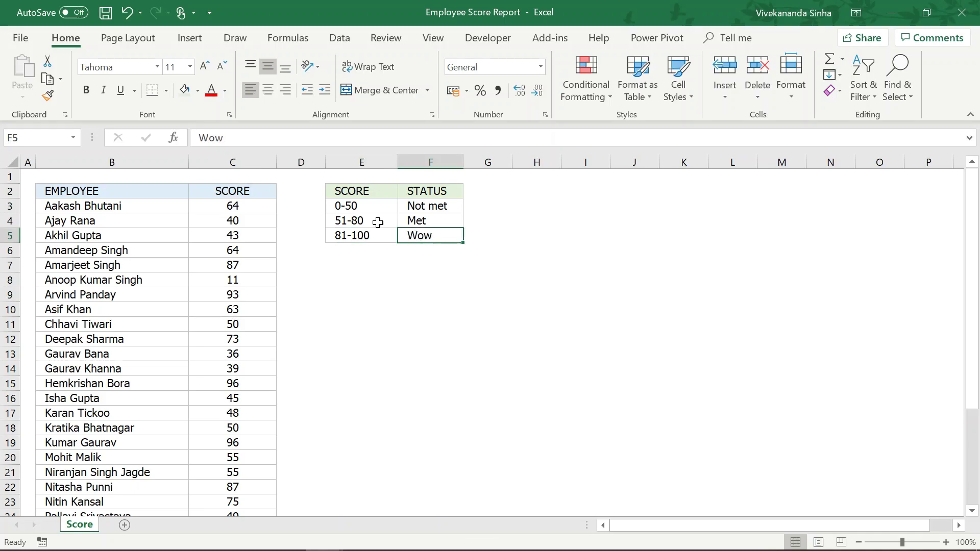
left_click(356, 220)
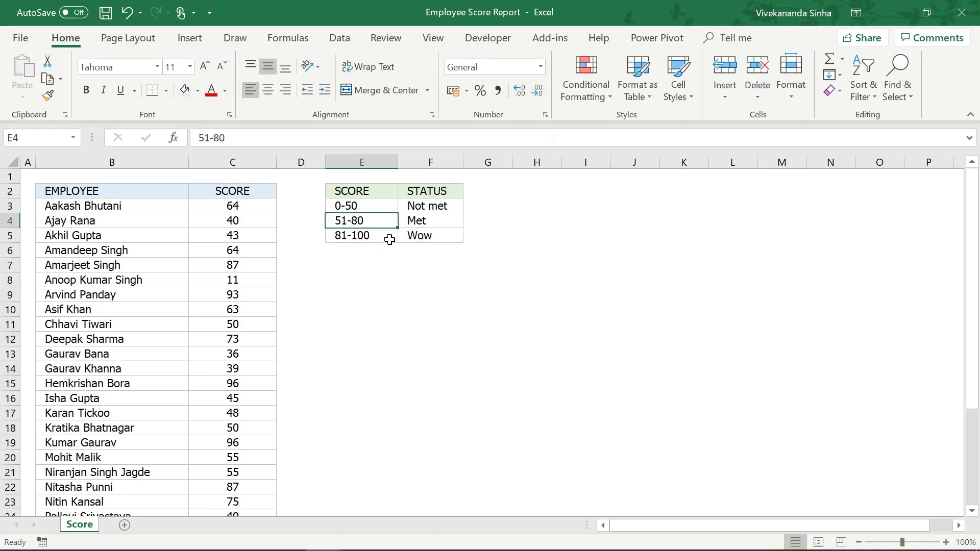
left_click(422, 221)
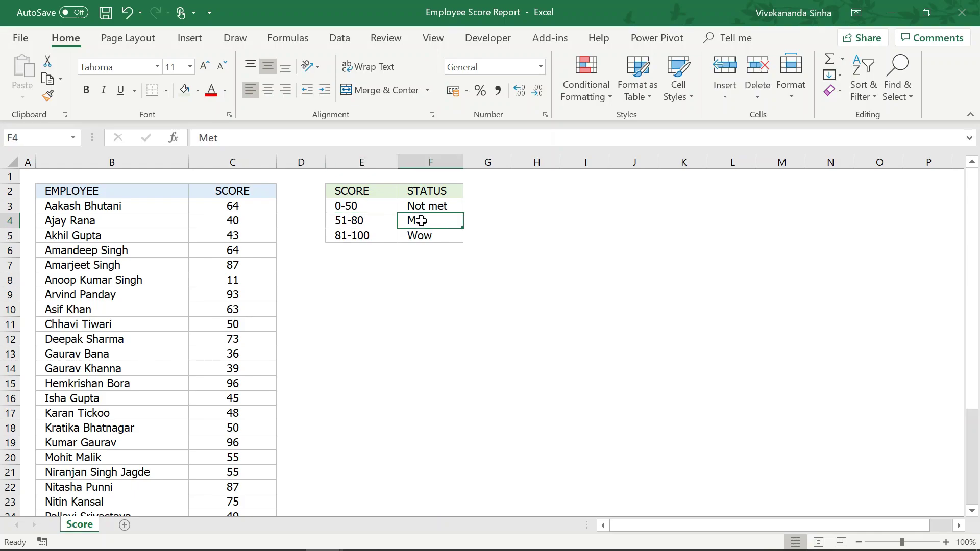
left_click(355, 206)
left_click(430, 207)
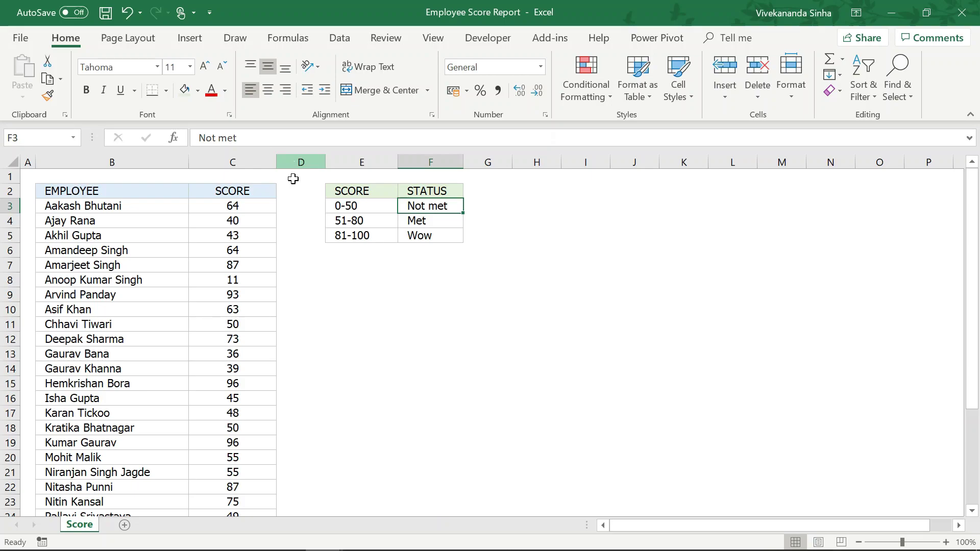
Inspect the custom number format category for C3, noting its General code, and close it unchanged
left_click(244, 206)
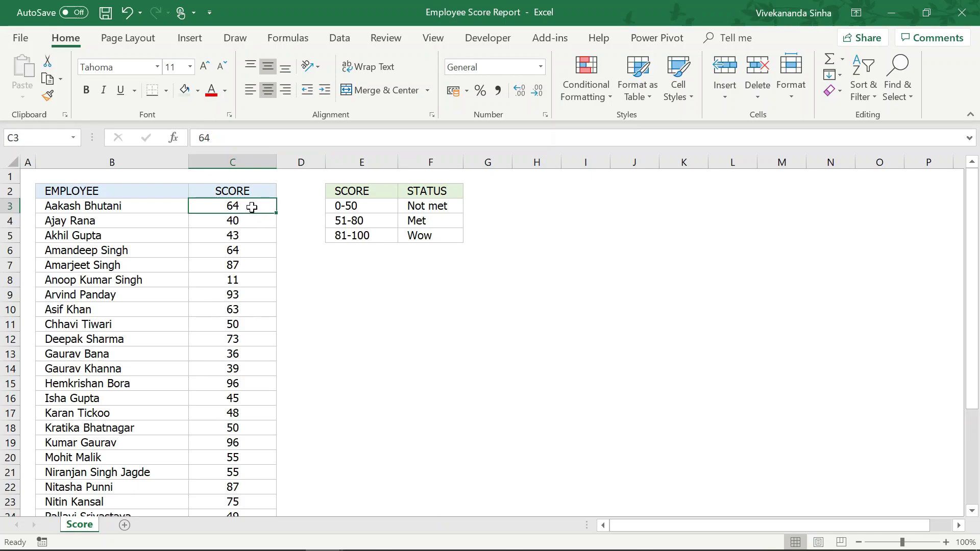
right_click(251, 207)
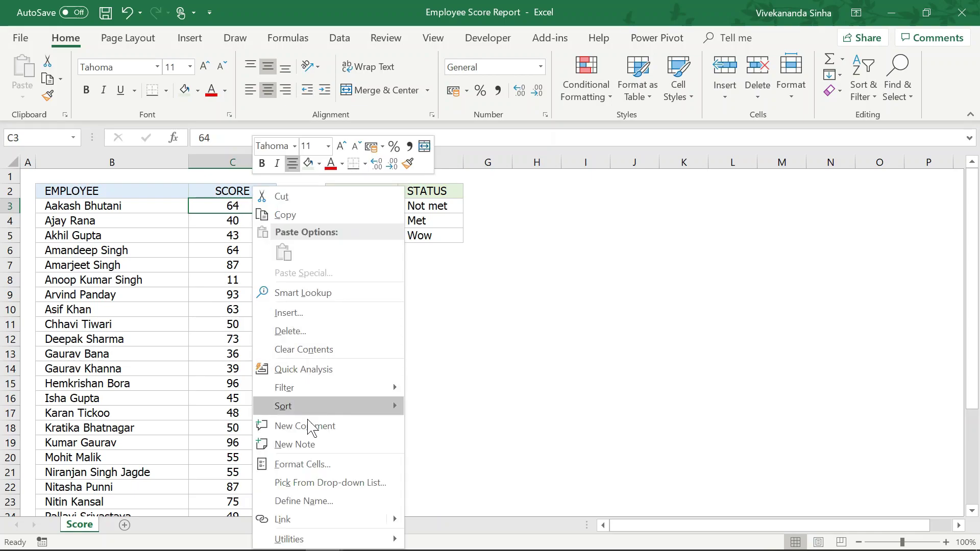
key("Escape")
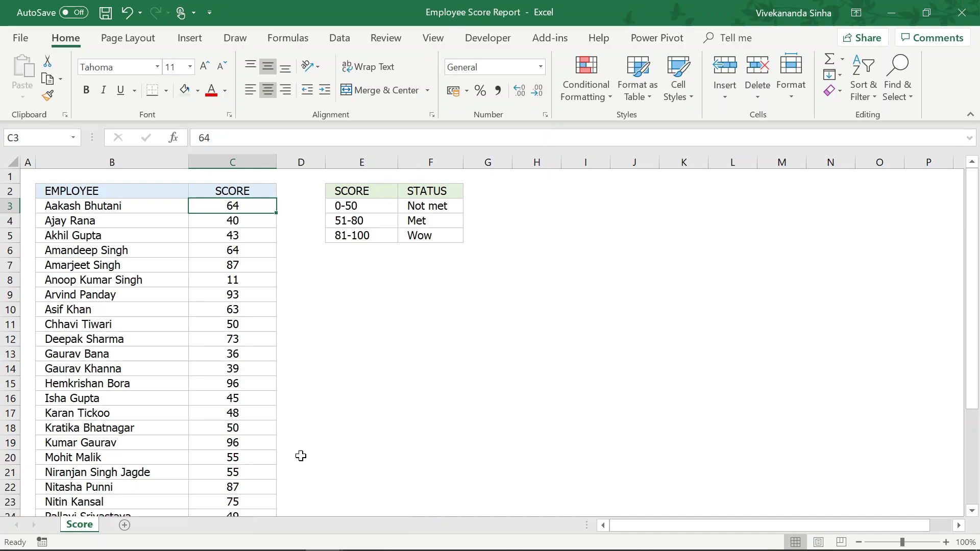
left_click_drag(210, 188, 334, 126)
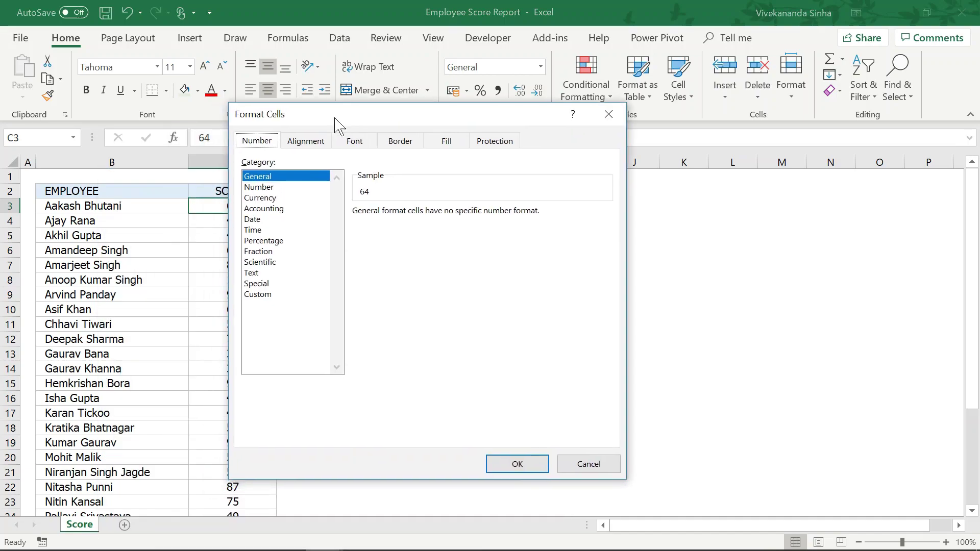
left_click(256, 298)
left_click_drag(387, 226, 346, 227)
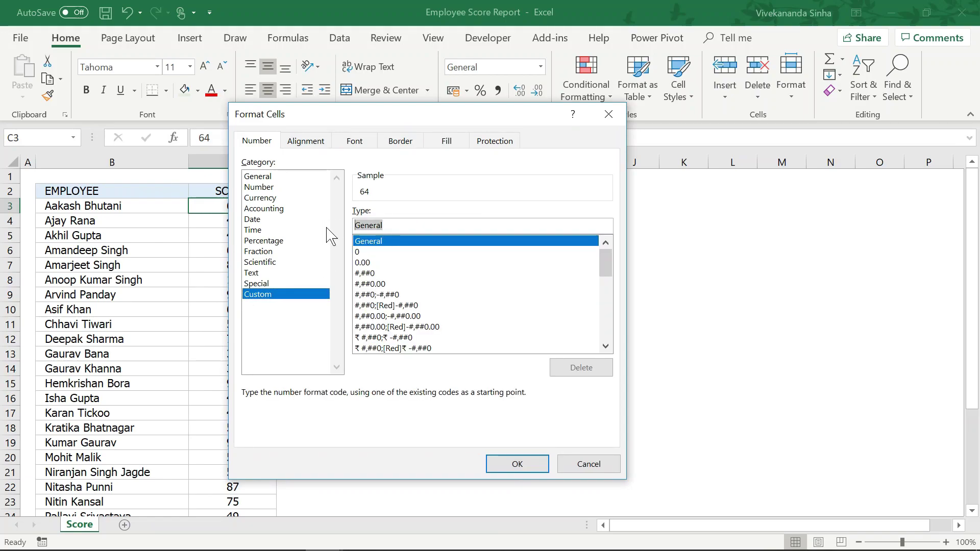
left_click_drag(427, 120, 499, 107)
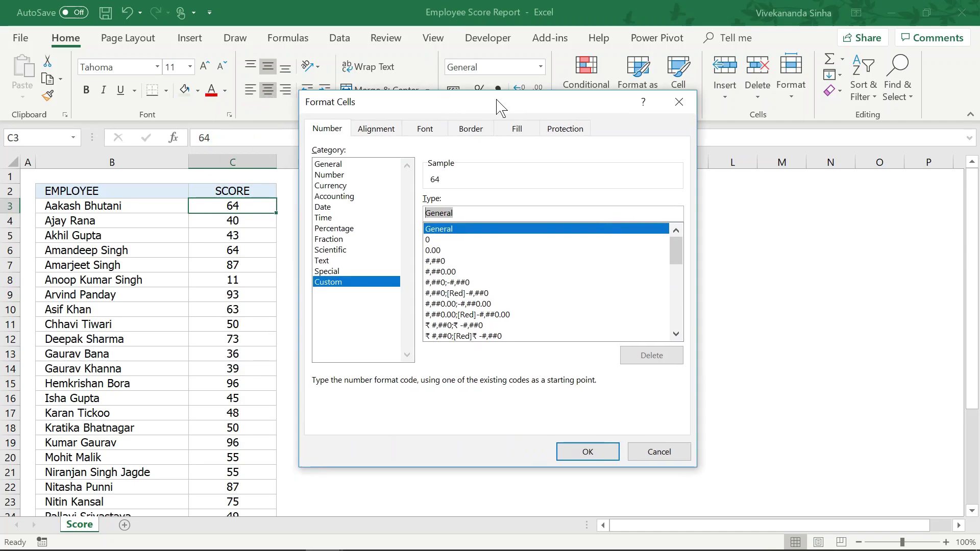
left_click(679, 102)
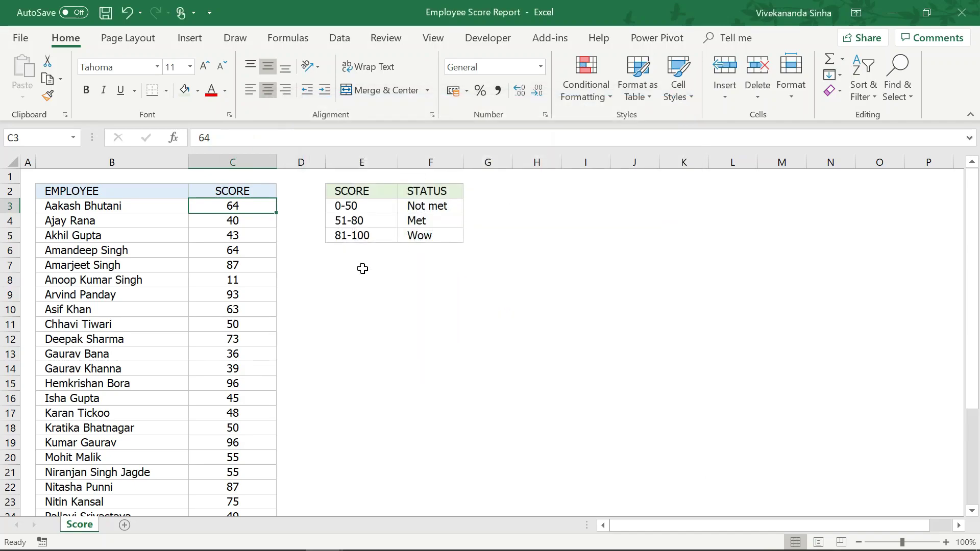
Enter the code [>80]"Wow";[>50]"Met";"Not Met" as text in E8
left_click(341, 280)
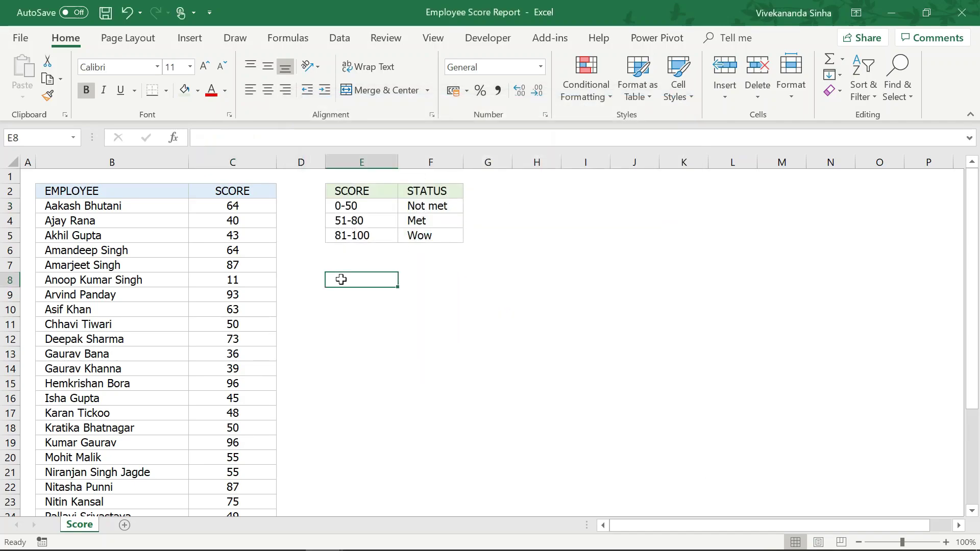
double_click(342, 280)
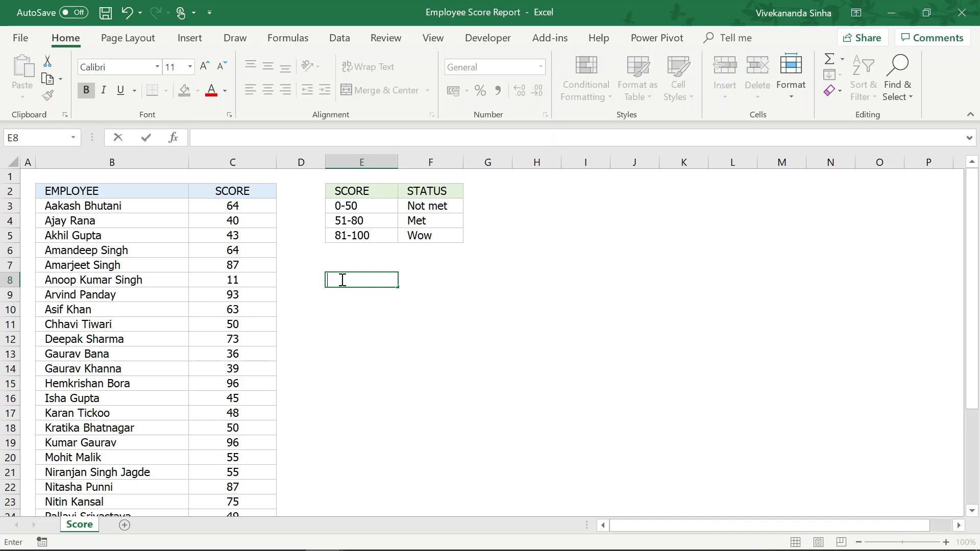
type("[>")
type("80")
type("]")
type("\"Wo")
type("w")
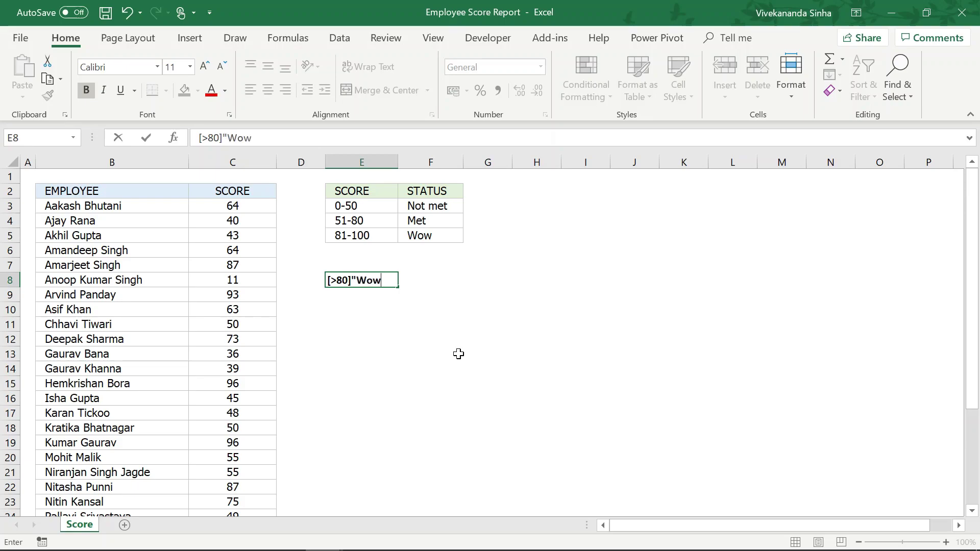
type("\"")
type(";")
type("[")
type(">")
type("50")
type("]")
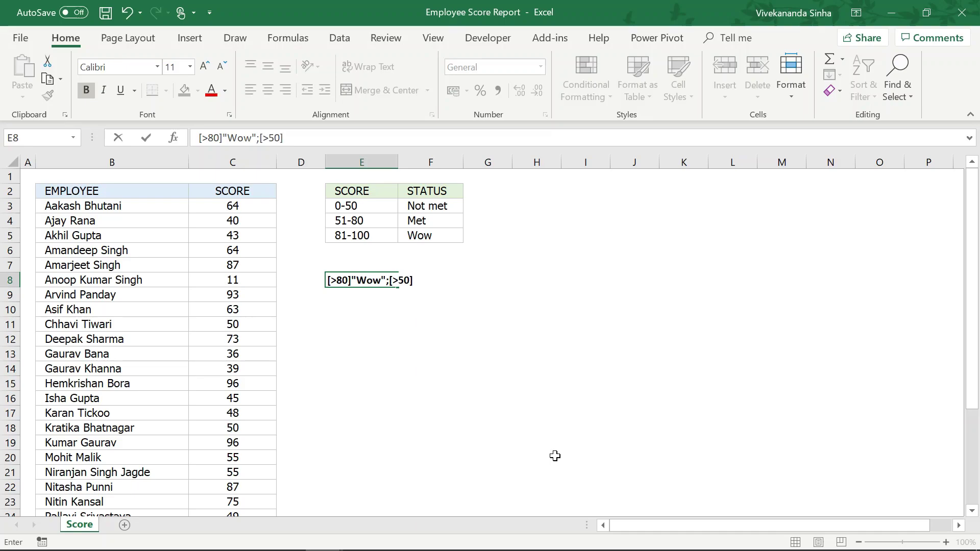
type("\"")
type("Met")
type("\"")
type(";\"")
type("Not")
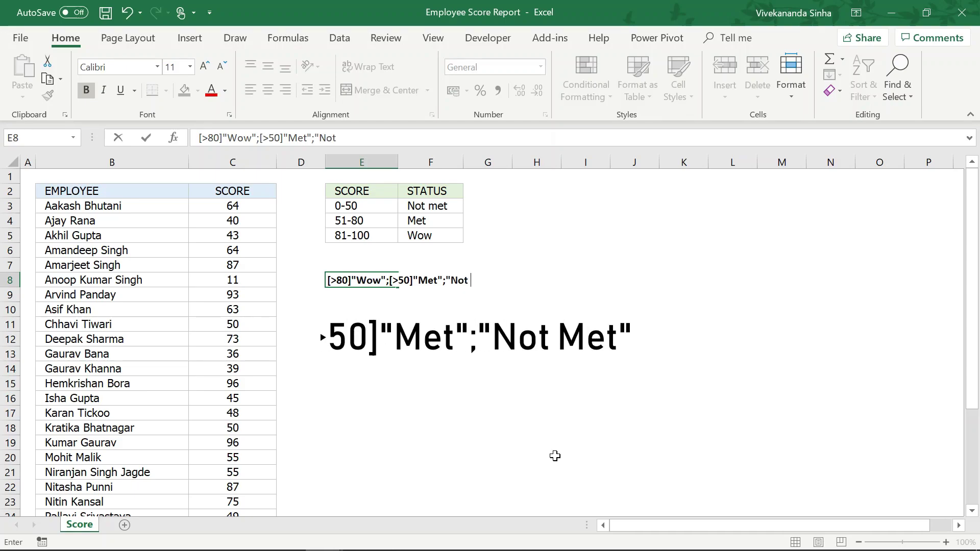
type(" Met\"")
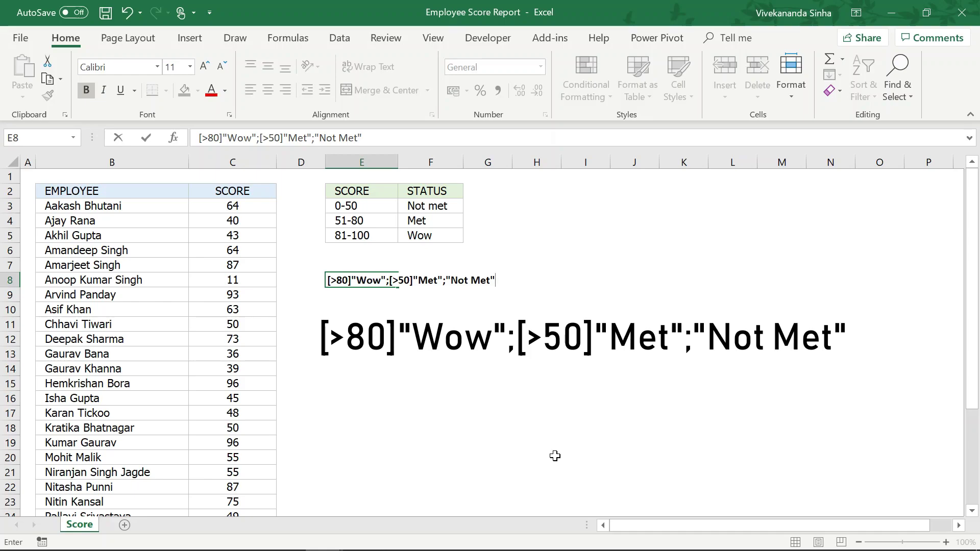
key("Return")
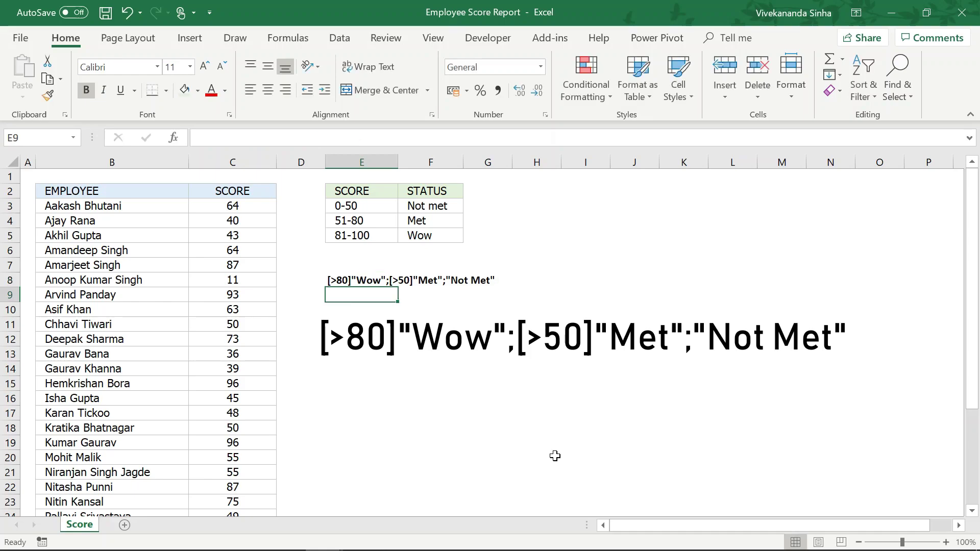
Highlight the format code text in E8 for copying, then move to score C3
left_click(337, 281)
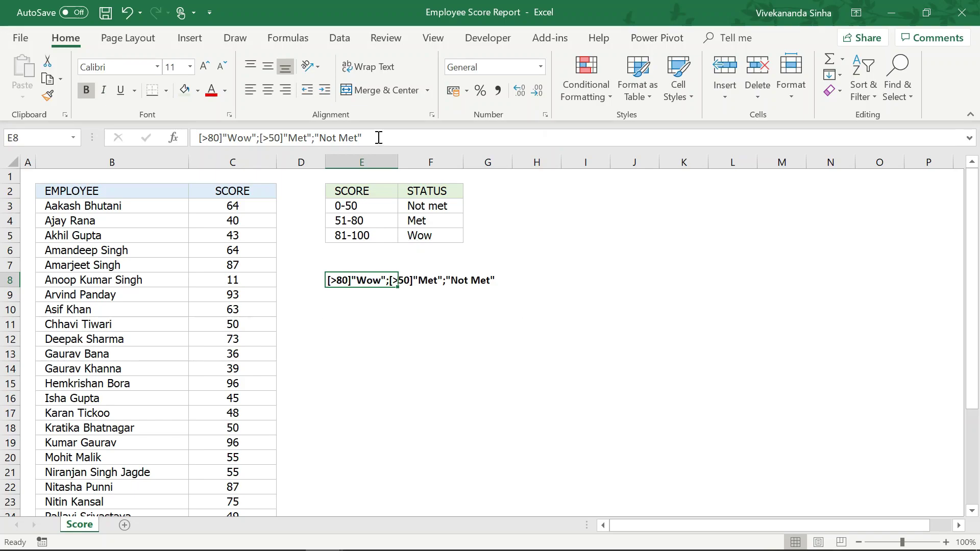
left_click_drag(379, 138, 156, 121)
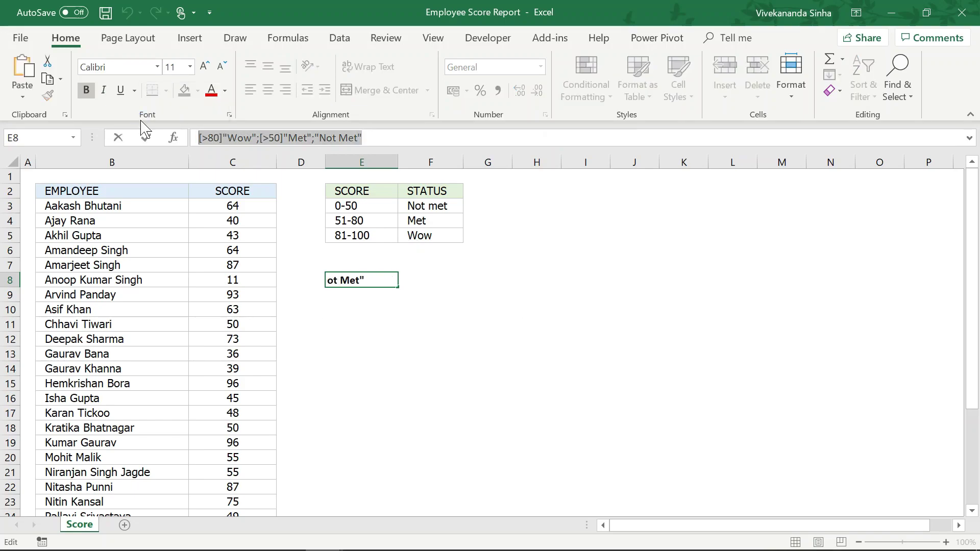
left_click(239, 204)
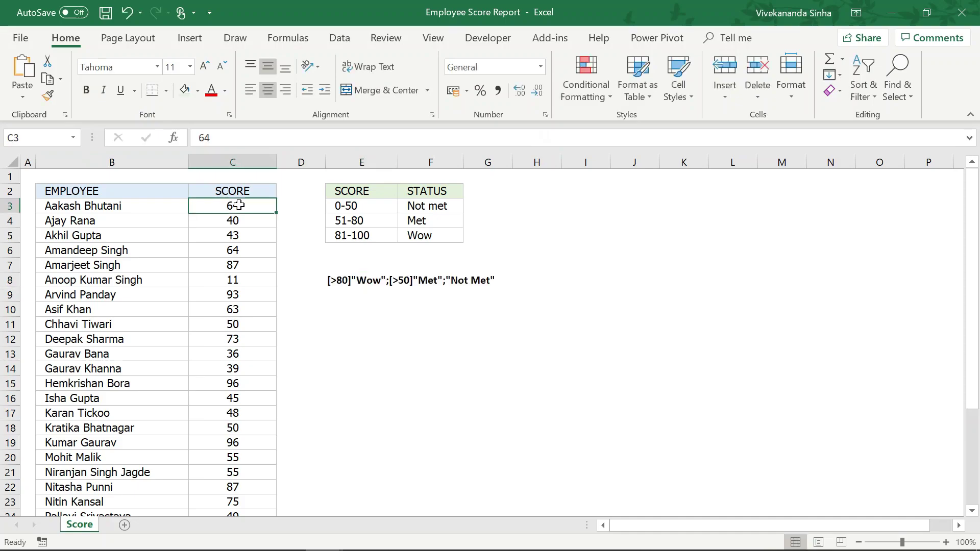
Extend the selection to C3:C32 and bring up Format Cells with Ctrl+1
key("ctrl+shift+Down")
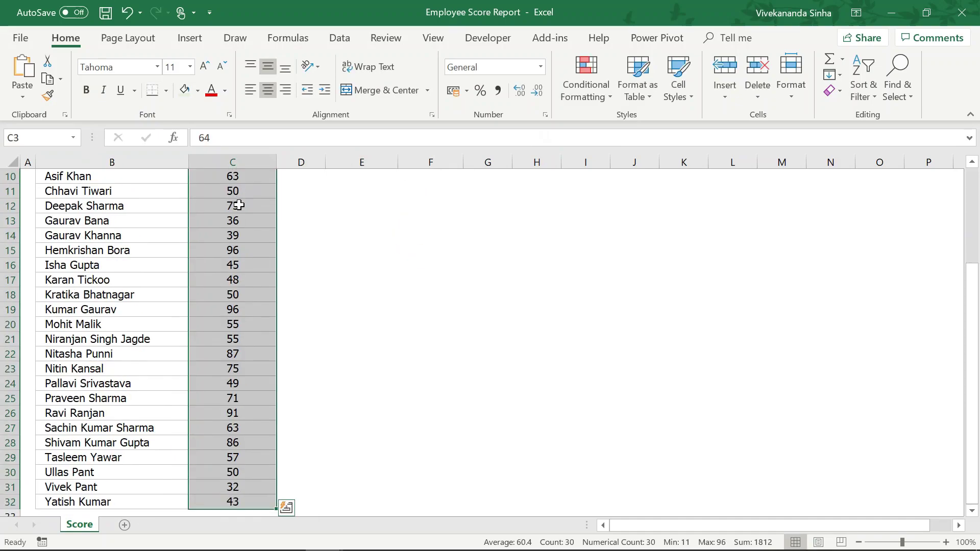
right_click(240, 206)
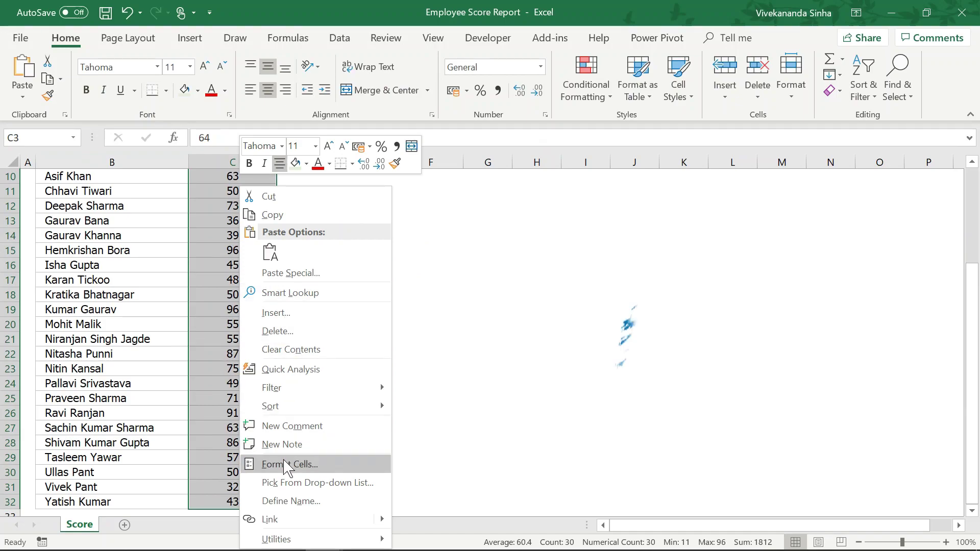
key("Escape")
scroll(285, 467, "up", 3)
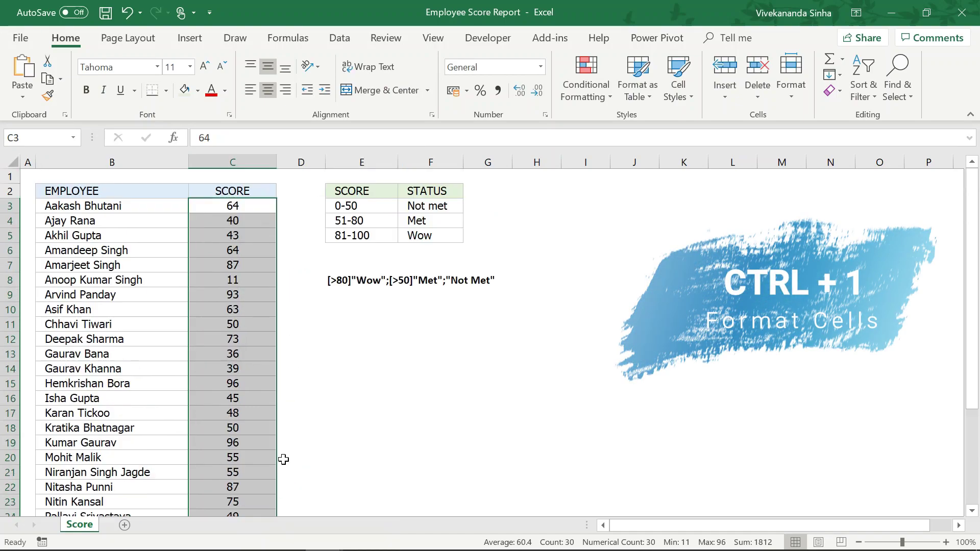
key("ctrl+1")
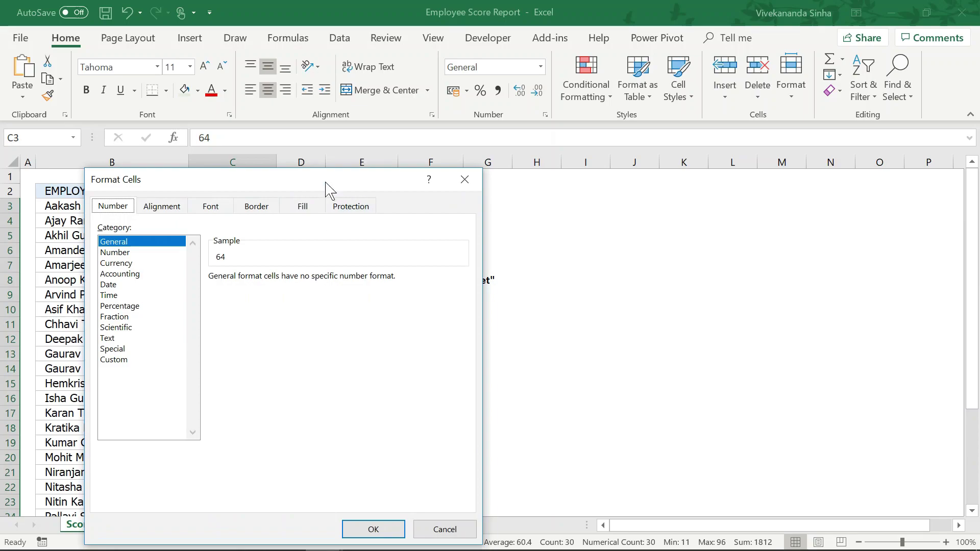
Replace General with [>80]"Wow";[>50]"Met";"Not Met" in Custom and apply it to the scores
left_click_drag(328, 184, 493, 115)
left_click(283, 292)
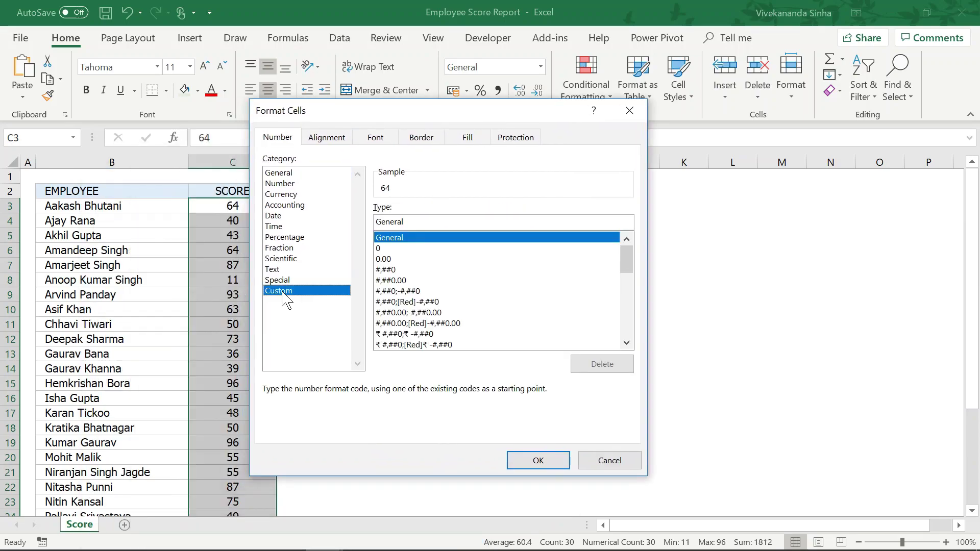
key("BackSpace")
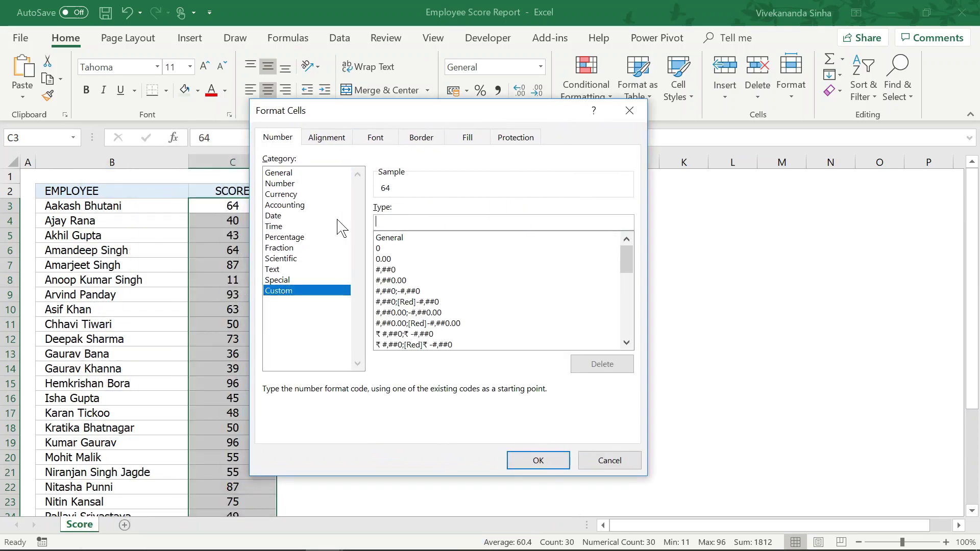
type("[>80]\"Wow\";[>50]\"Met\";\"Not Met\"")
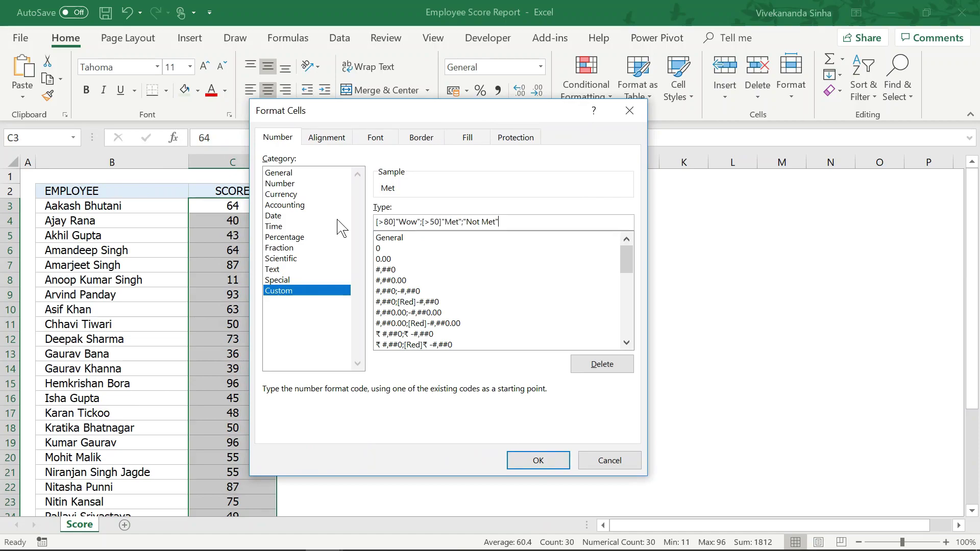
left_click_drag(485, 116, 674, 102)
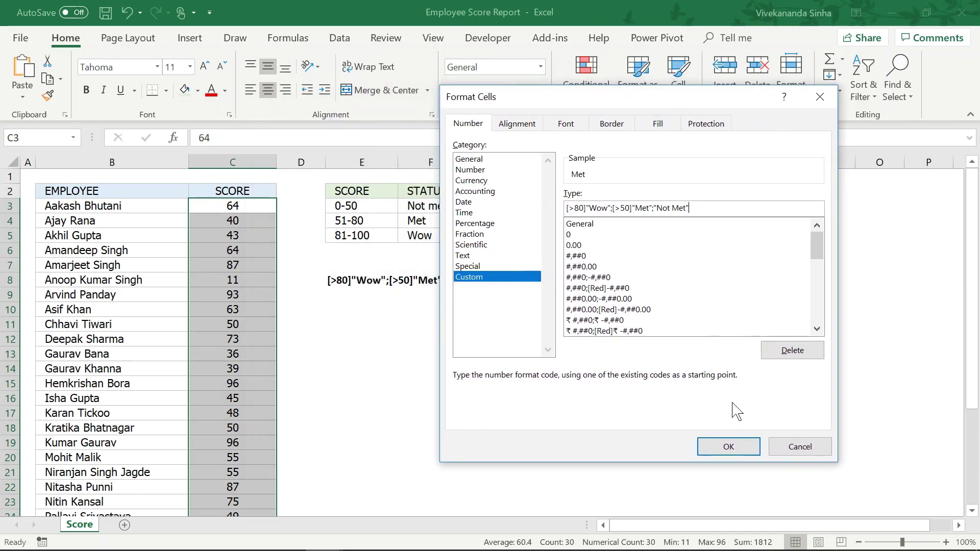
left_click(729, 447)
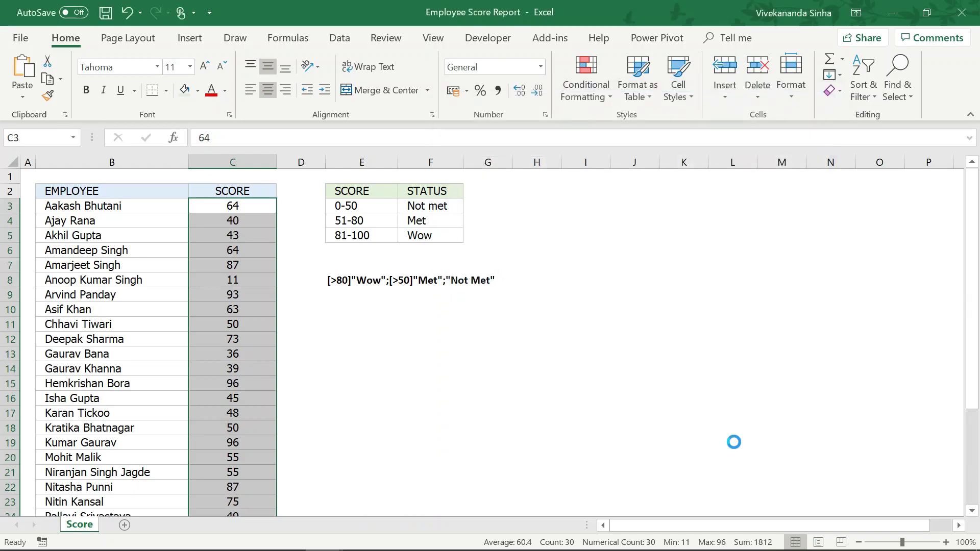
Set C6's score to 25 so it displays Not Met
left_click(228, 205)
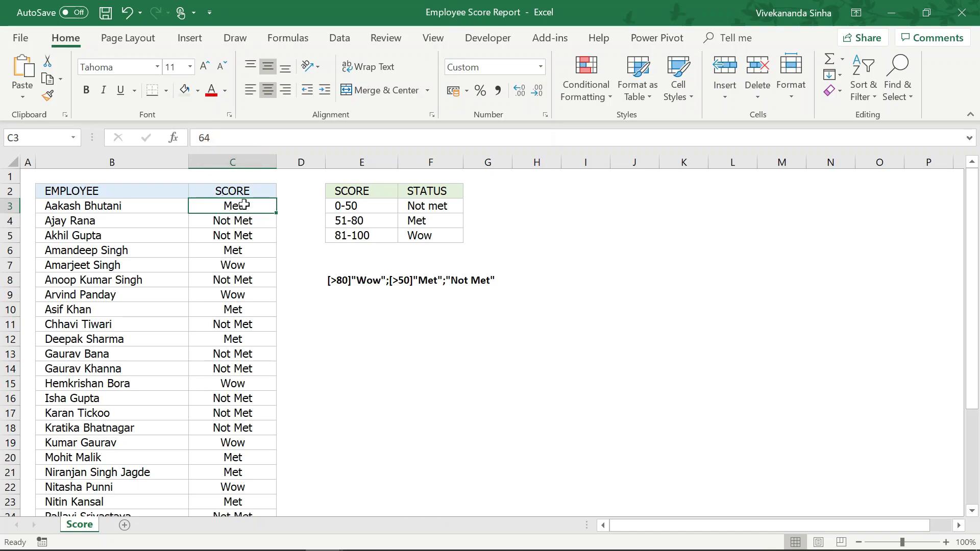
left_click(234, 251)
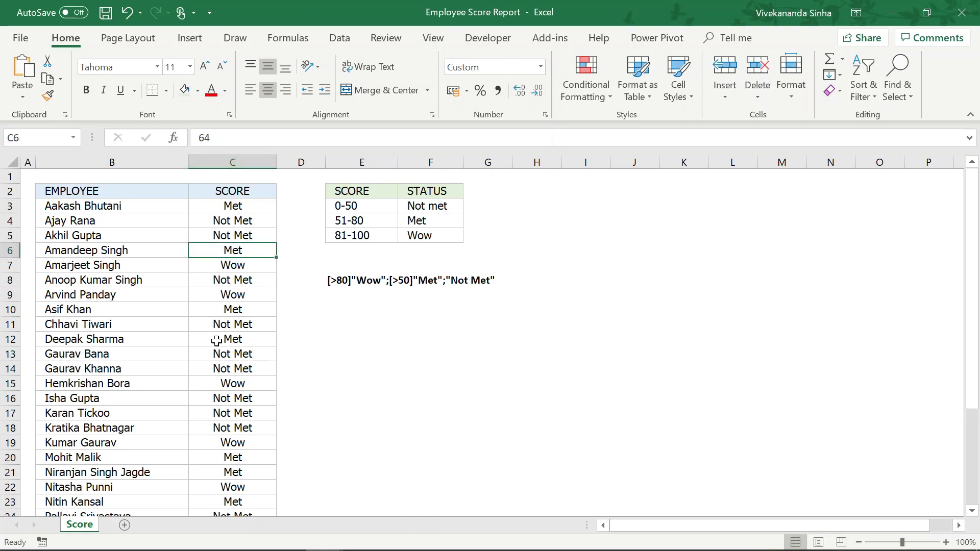
type("25")
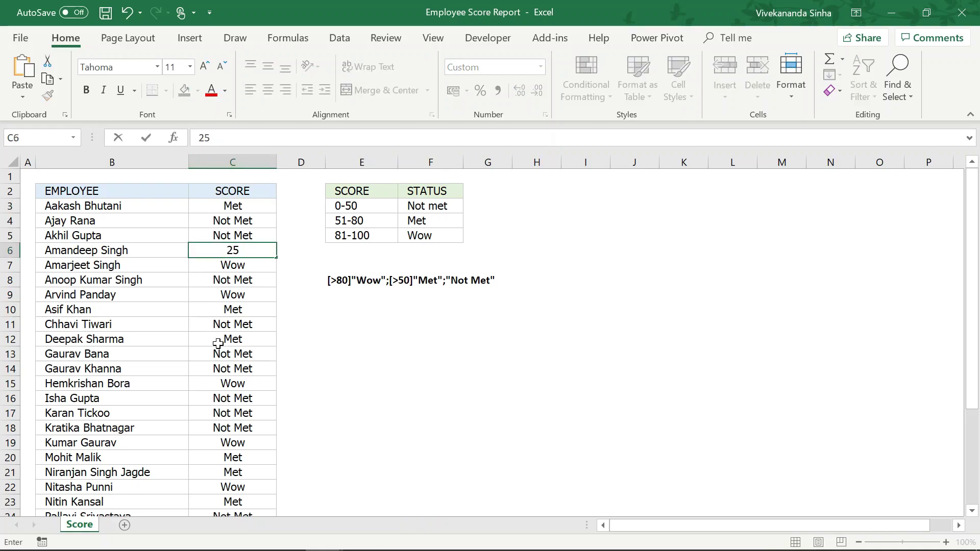
key("Return")
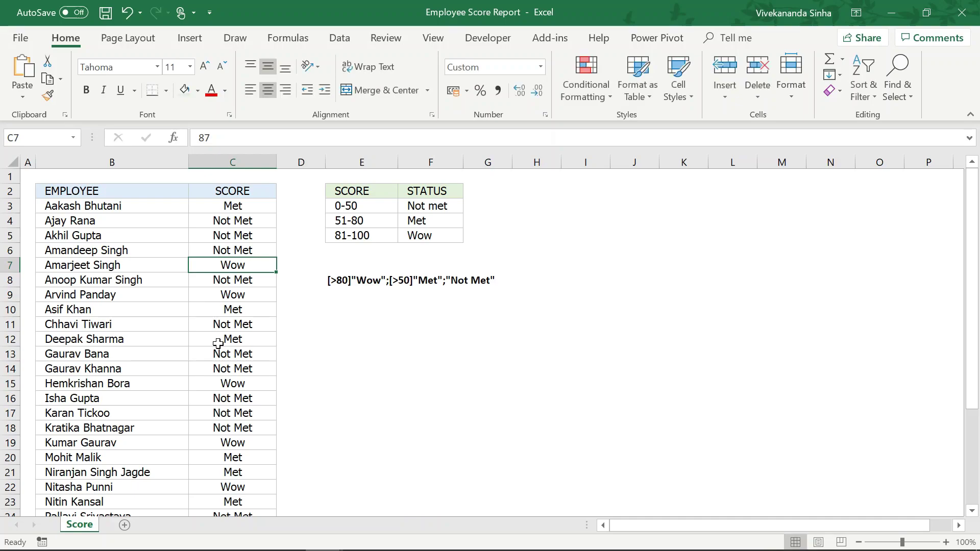